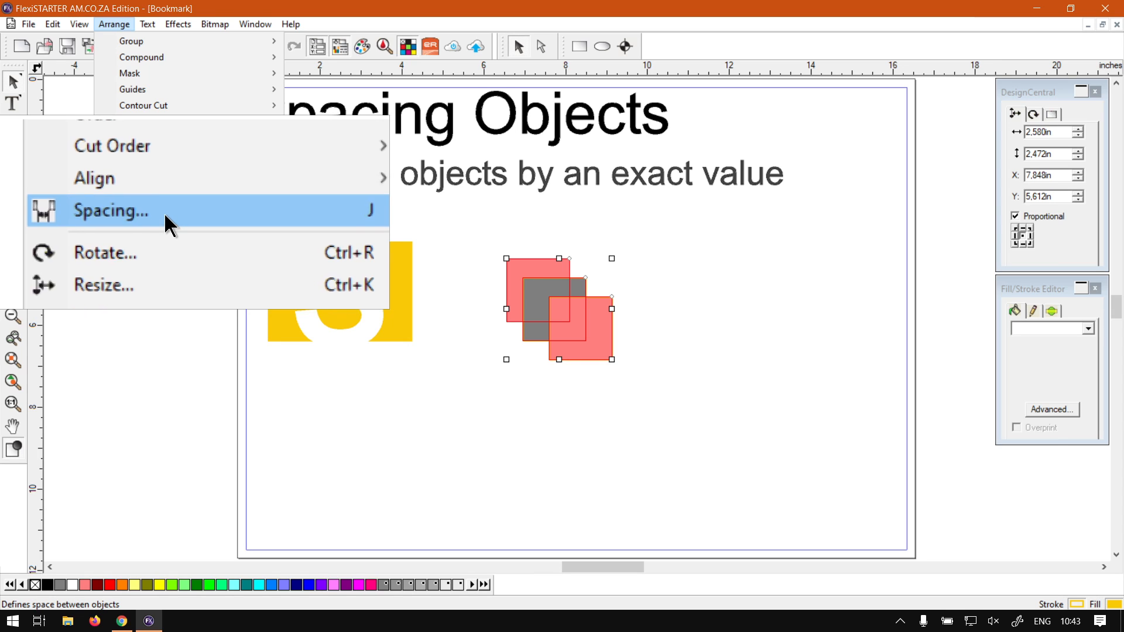
# Try spacing the three overlapping squares horizontally with a gap of 1 in
pyautogui.click(164, 213)
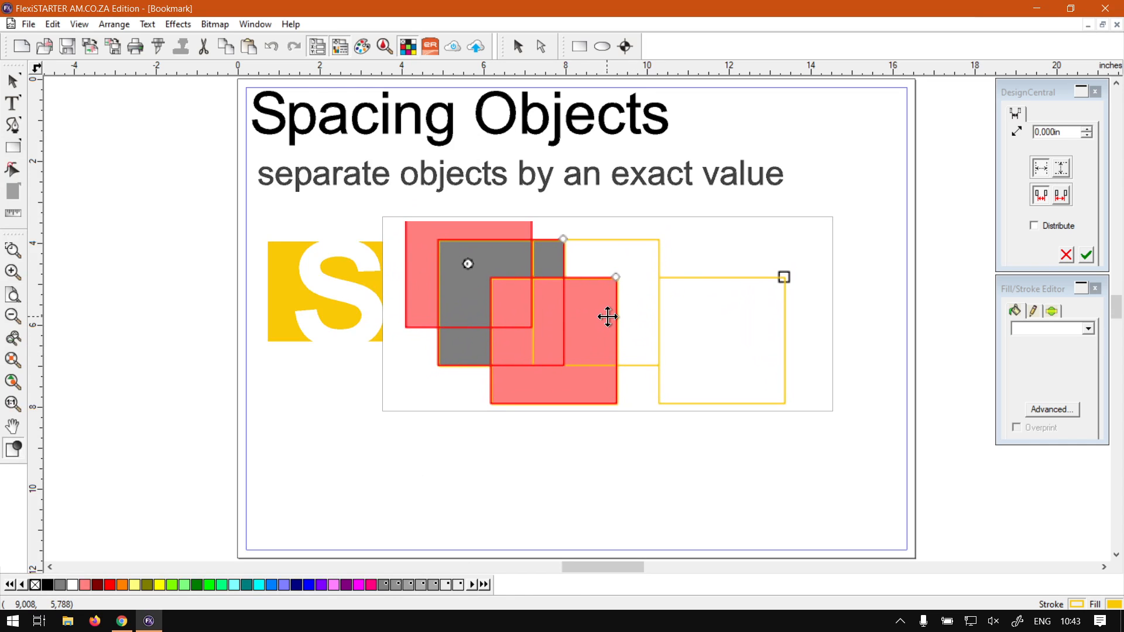
pyautogui.click(1042, 95)
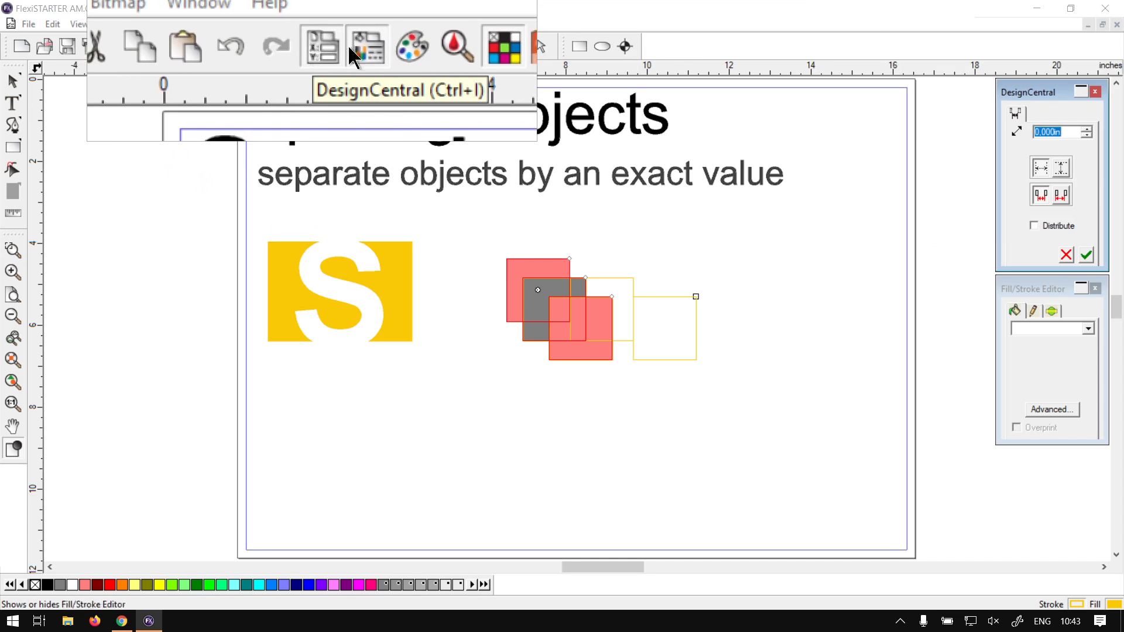
pyautogui.click(1085, 138)
pyautogui.click(1085, 138)
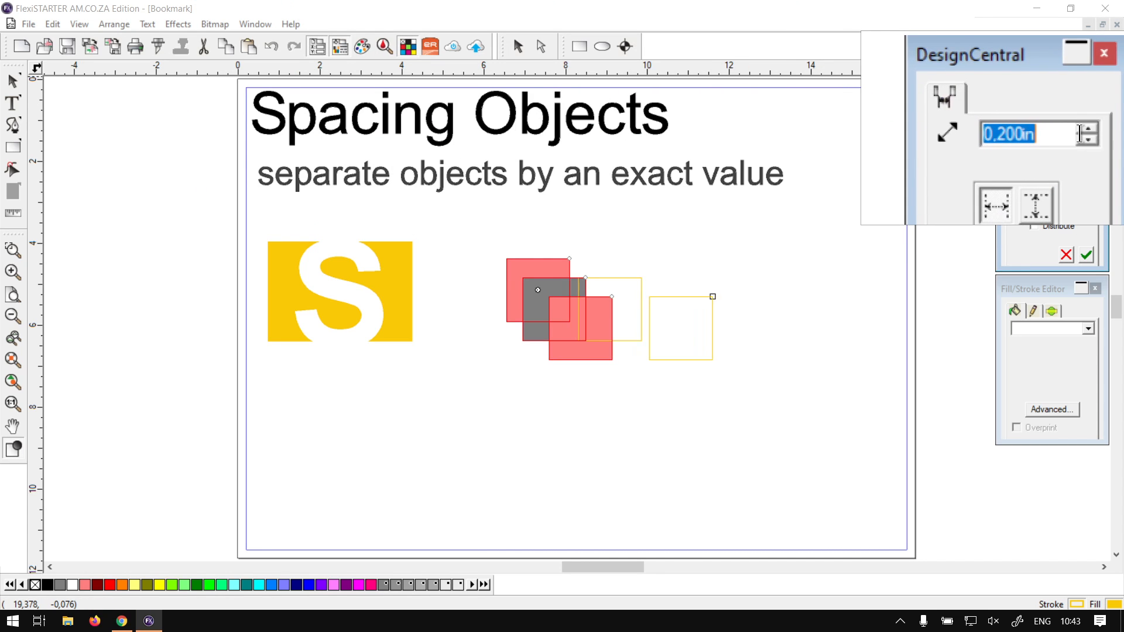
pyautogui.scroll(6, 1074, 133)
pyautogui.scroll(-4, 1074, 133)
pyautogui.scroll(2, 1074, 134)
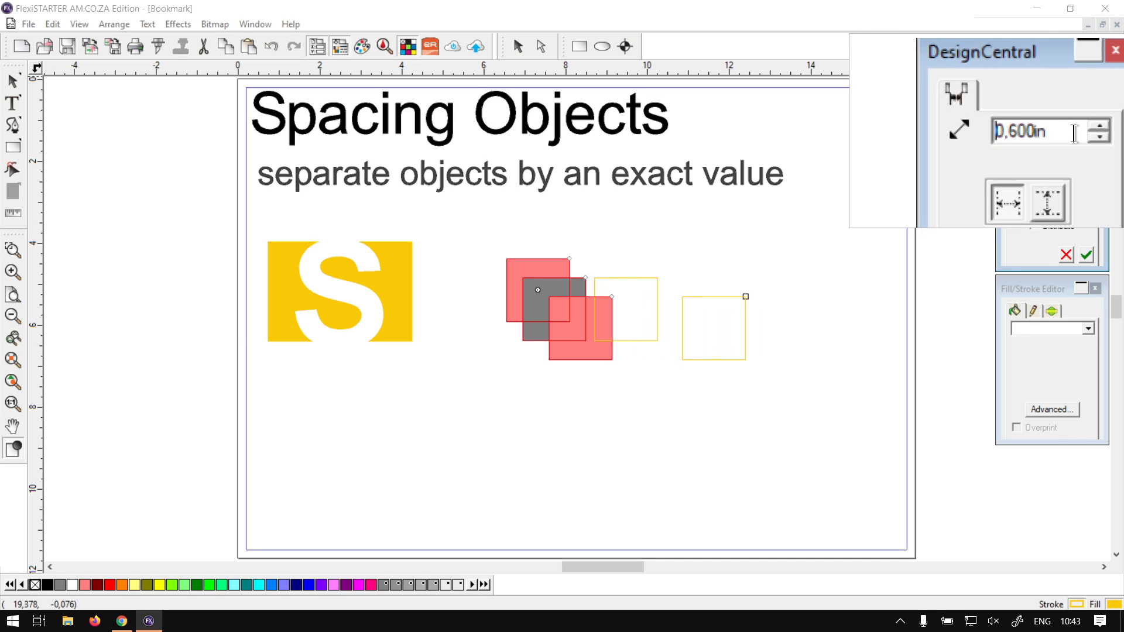
pyautogui.scroll(-2, 1074, 134)
pyautogui.scroll(7, 1074, 133)
pyautogui.scroll(-1, 1074, 134)
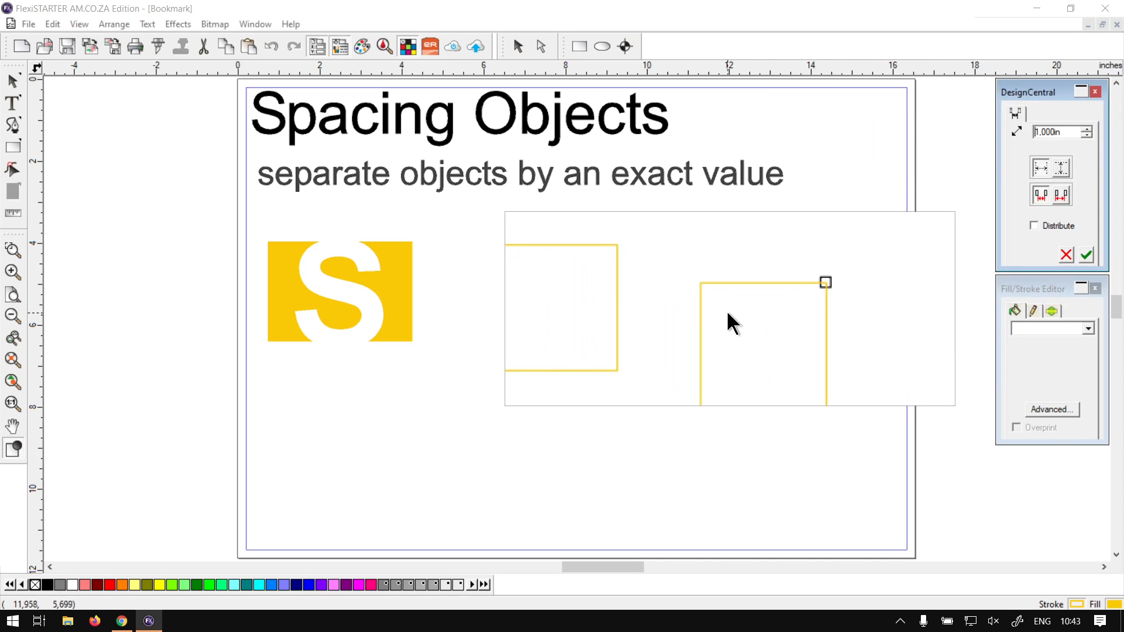
# Try vertical spacing on the three squares, followed by a horizontal gap of 0.3 in, and cancel the spacing
pyautogui.click(1057, 167)
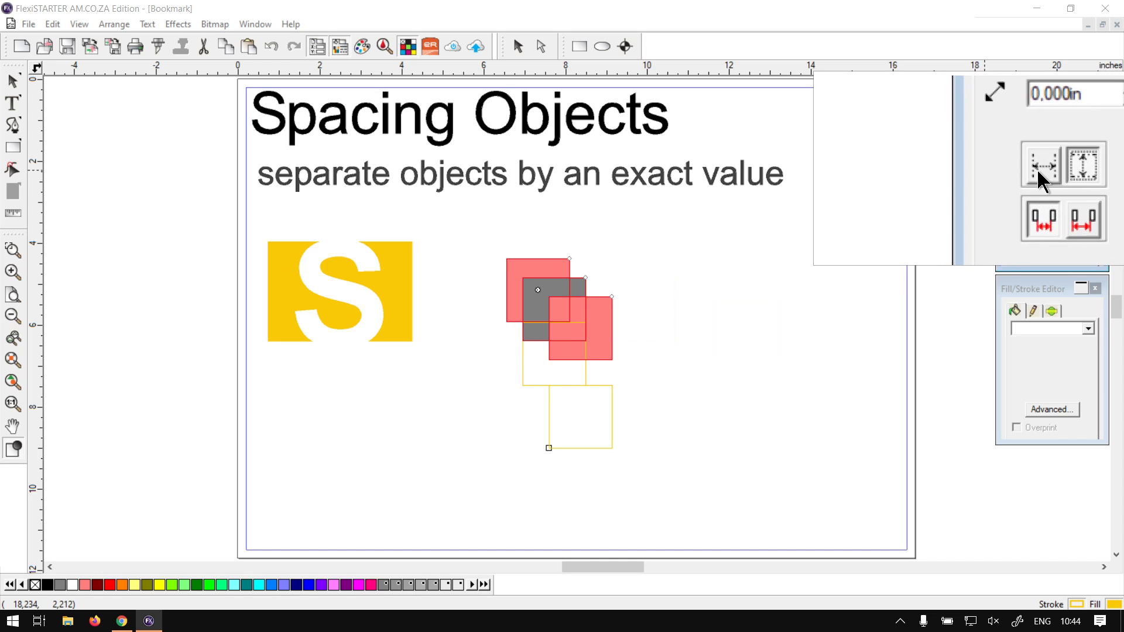
pyautogui.click(1037, 169)
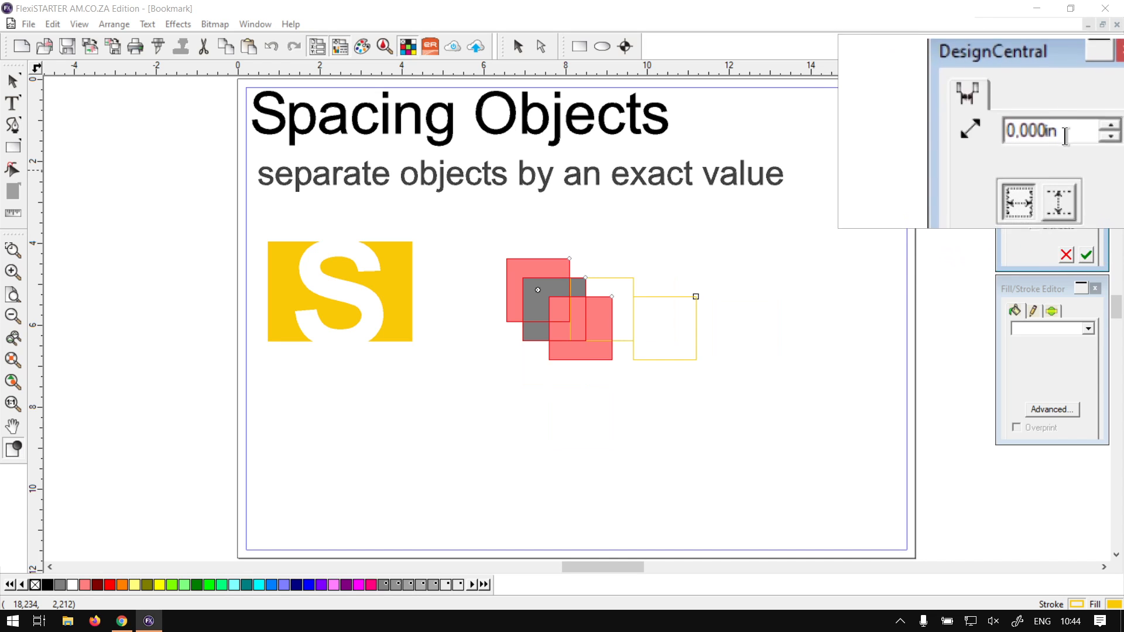
pyautogui.click(1087, 128)
pyautogui.click(1087, 129)
pyautogui.click(1087, 129)
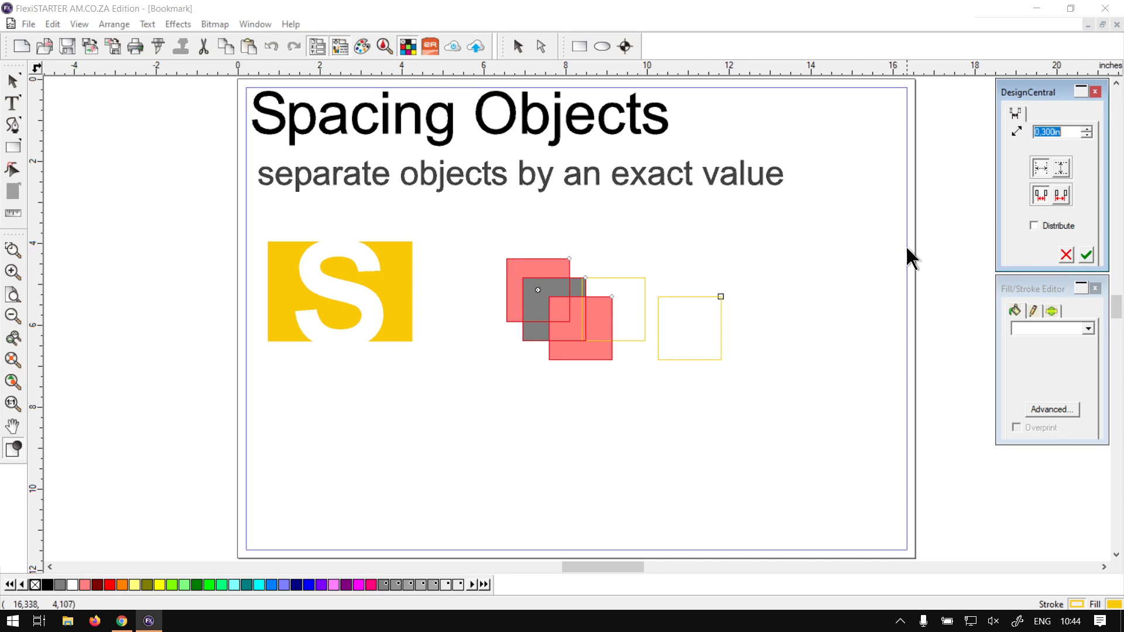
pyautogui.click(1063, 254)
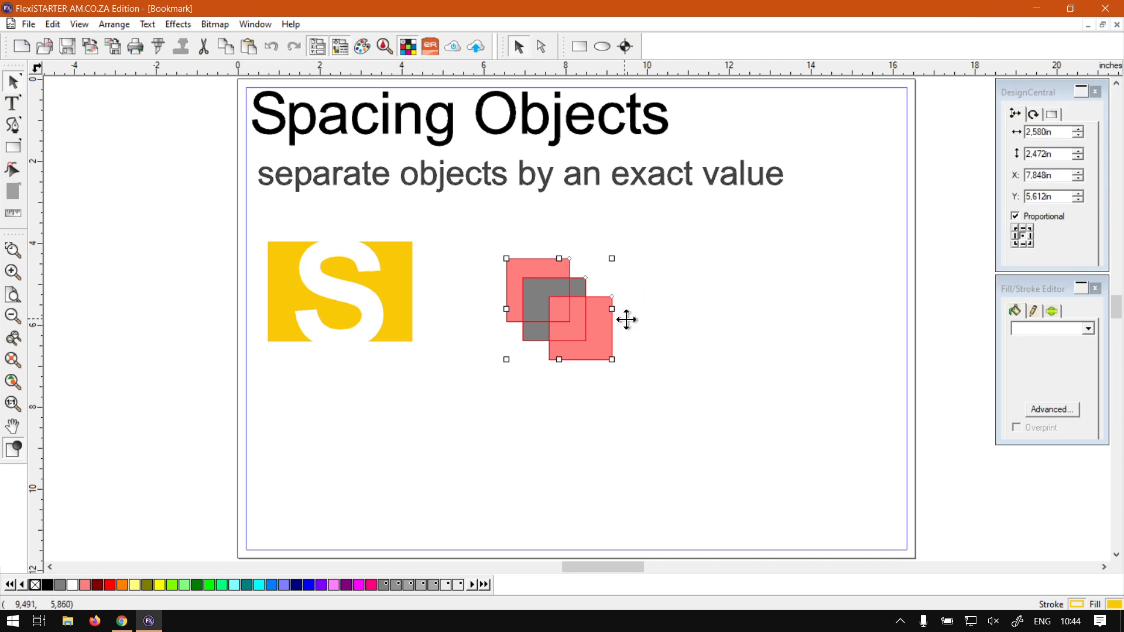
# Shrink the gray square to about 0.94 in wide, shift the front pink square diagonally down, and select all three squares
pyautogui.moveTo(585, 325)
pyautogui.mouseDown()
pyautogui.moveTo(660, 343)
pyautogui.moveTo(632, 375)
pyautogui.moveTo(627, 281)
pyautogui.moveTo(584, 306)
pyautogui.moveTo(598, 344)
pyautogui.mouseUp()
pyautogui.moveTo(639, 385); pyautogui.dragTo(614, 356)
pyautogui.moveTo(727, 432); pyautogui.dragTo(501, 267)
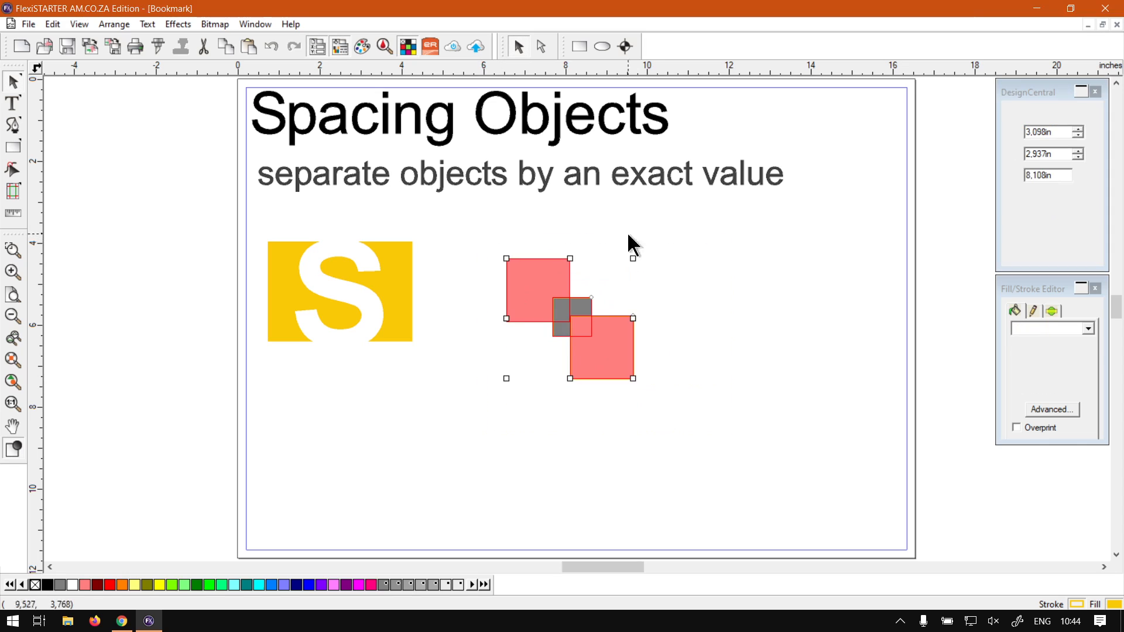
# Start spacing the selected squares horizontally with an end-to-beginning gap of 0.5 in
pyautogui.click(549, 235)
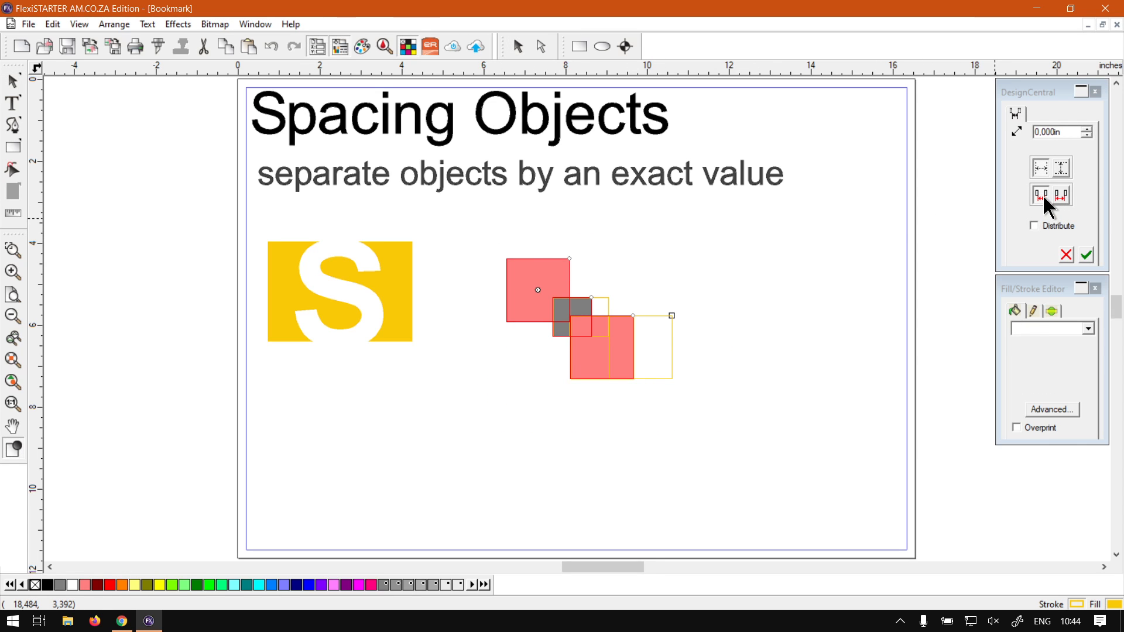
pyautogui.click(1086, 129)
pyautogui.click(1087, 129)
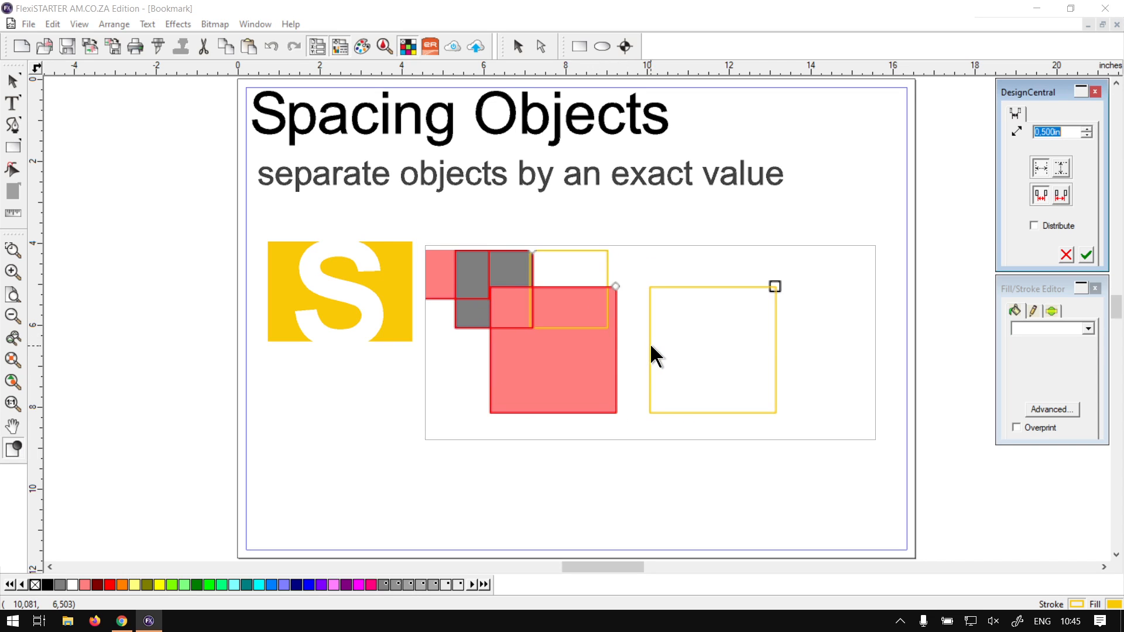
# Switch the spacing to measure between the squares' left edges, apply it at 2.227 in, and deselect the squares
pyautogui.click(1060, 198)
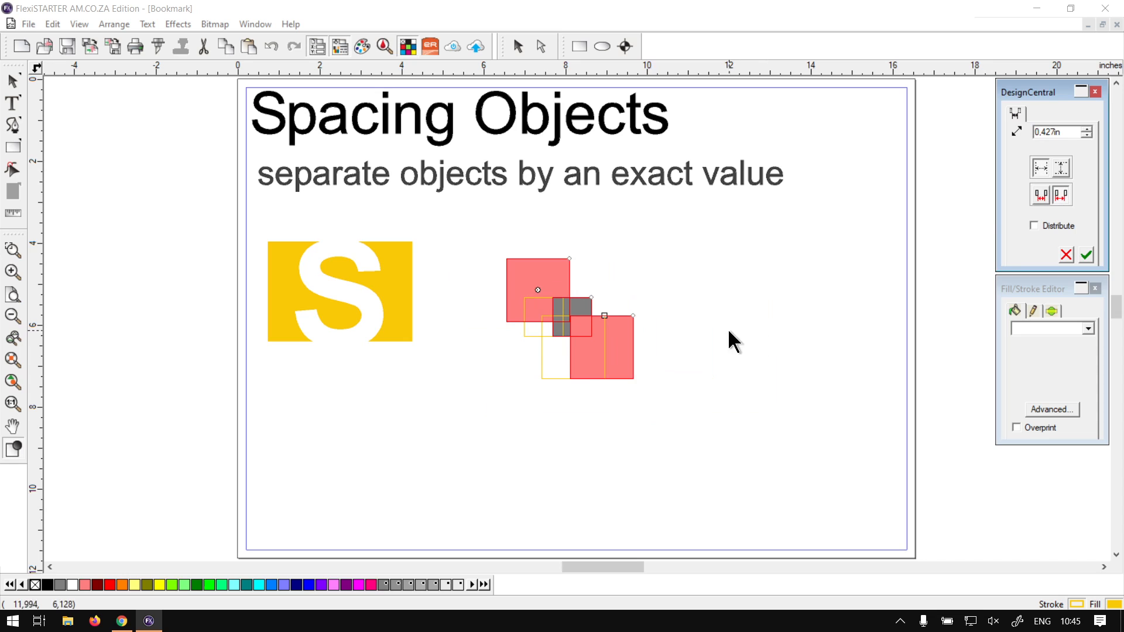
pyautogui.click(1088, 129)
pyautogui.click(1088, 129)
pyautogui.click(1088, 129)
pyautogui.click(1087, 129)
pyautogui.click(1088, 128)
pyautogui.click(1088, 129)
pyautogui.click(1088, 128)
pyautogui.click(1088, 129)
pyautogui.click(1088, 128)
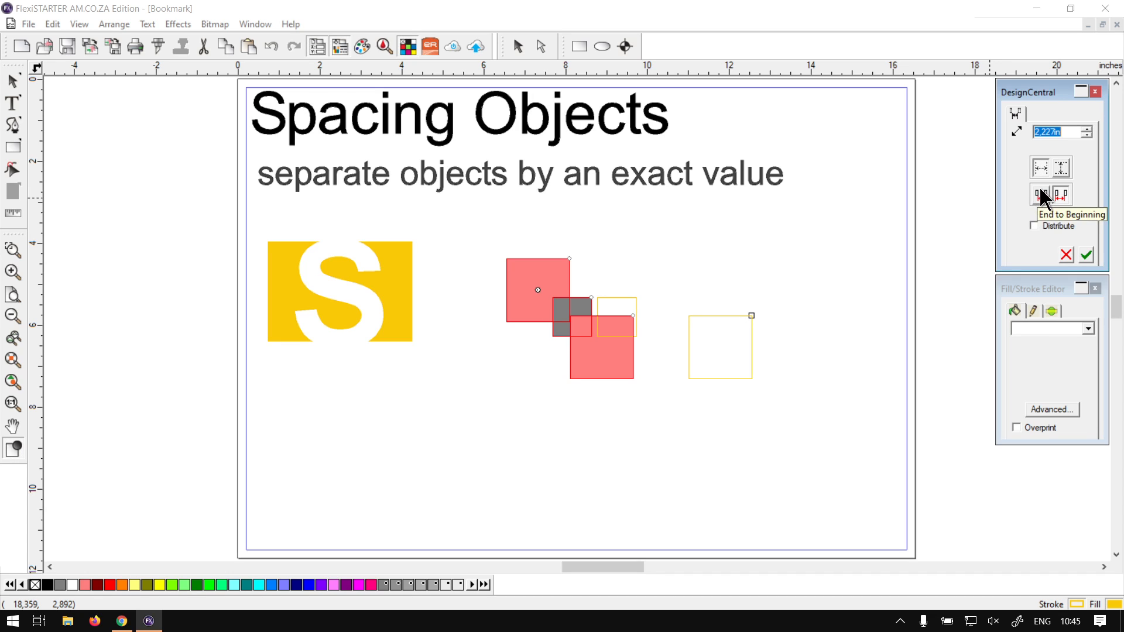
pyautogui.click(1084, 255)
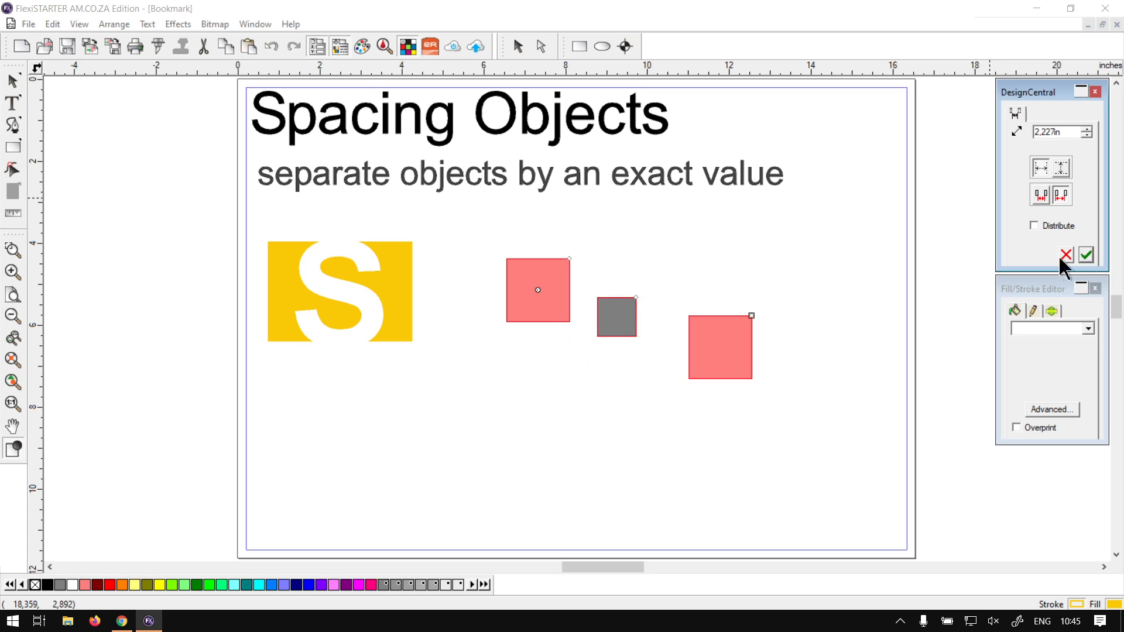
pyautogui.click(787, 481)
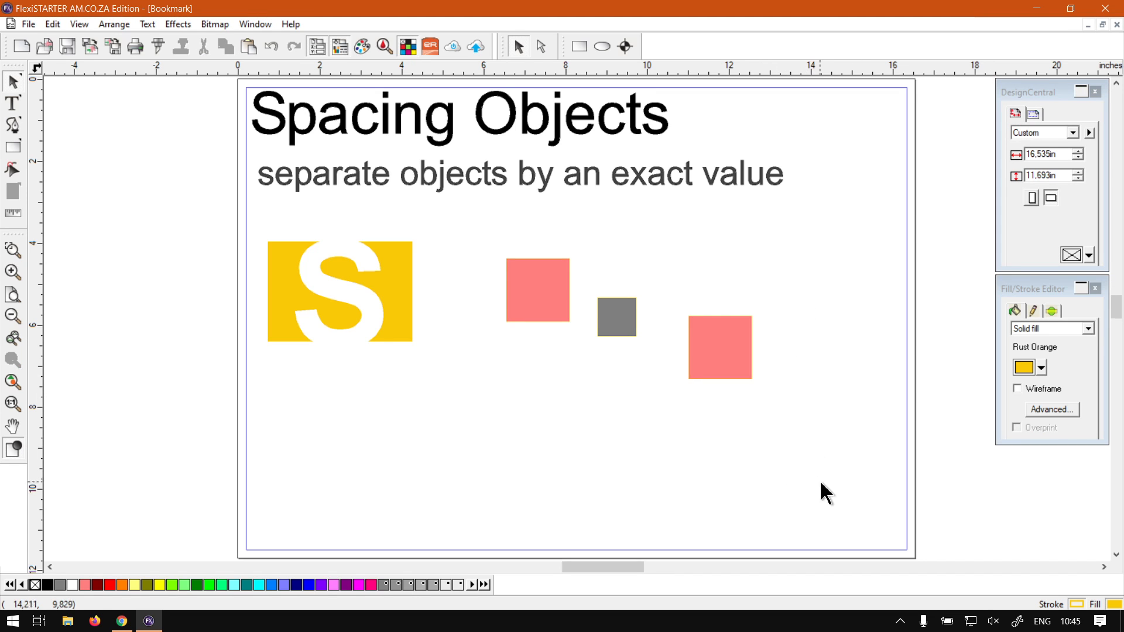
# Move the gray square and the lower pink square back so that all three squares overlap again
pyautogui.moveTo(805, 473); pyautogui.dragTo(495, 246)
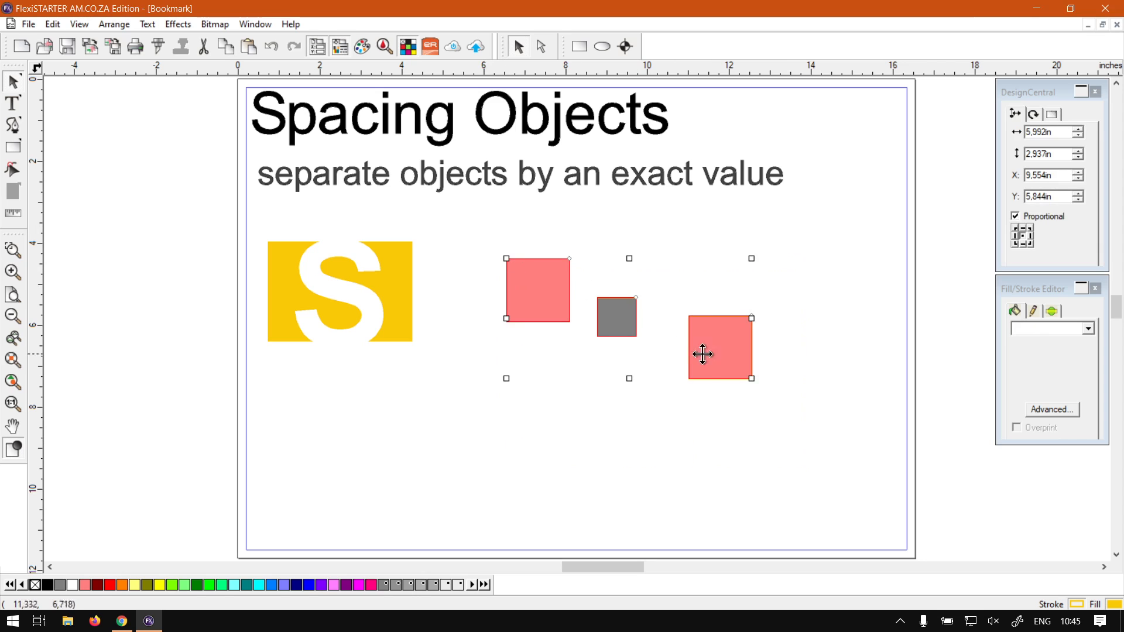
pyautogui.click(559, 408)
pyautogui.moveTo(614, 325); pyautogui.dragTo(570, 313)
pyautogui.moveTo(699, 350); pyautogui.dragTo(596, 336)
pyautogui.click(649, 409)
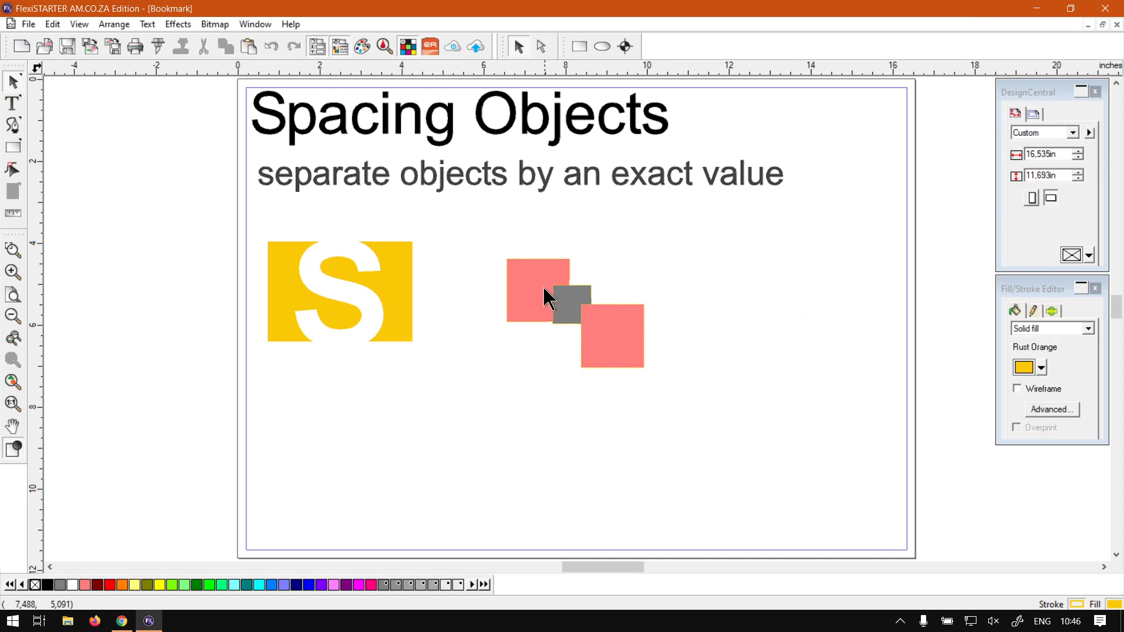
# Select the gray square first, followed by the lower pink square and the upper pink square
pyautogui.click(618, 347)
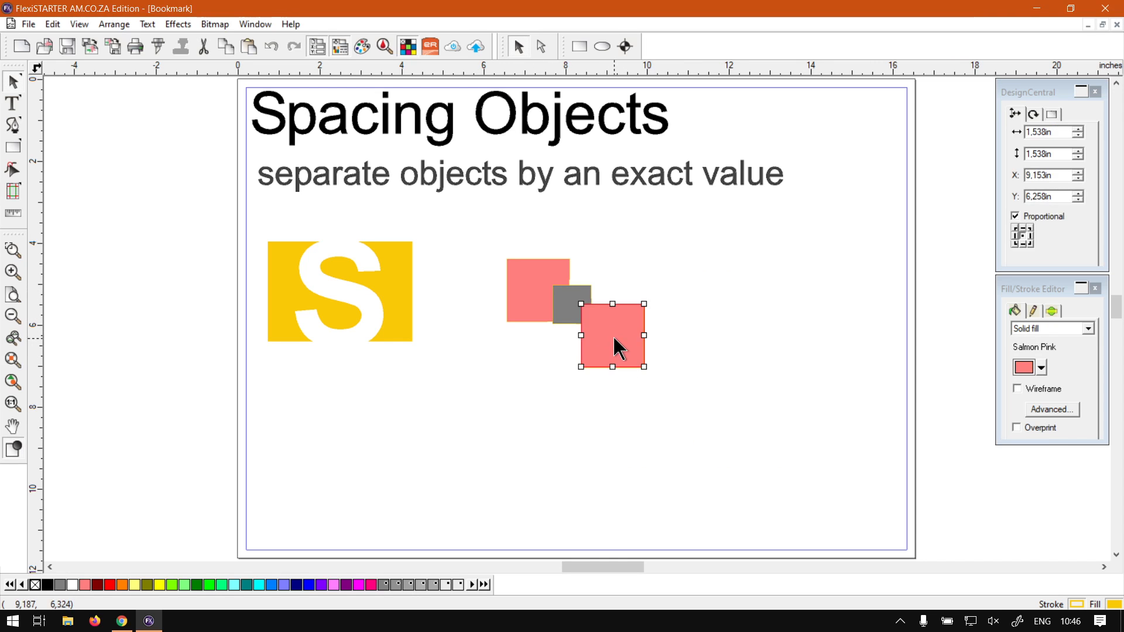
pyautogui.keyDown('shift'); pyautogui.click(567, 304); pyautogui.keyUp('shift')
pyautogui.click(679, 294)
pyautogui.click(570, 290)
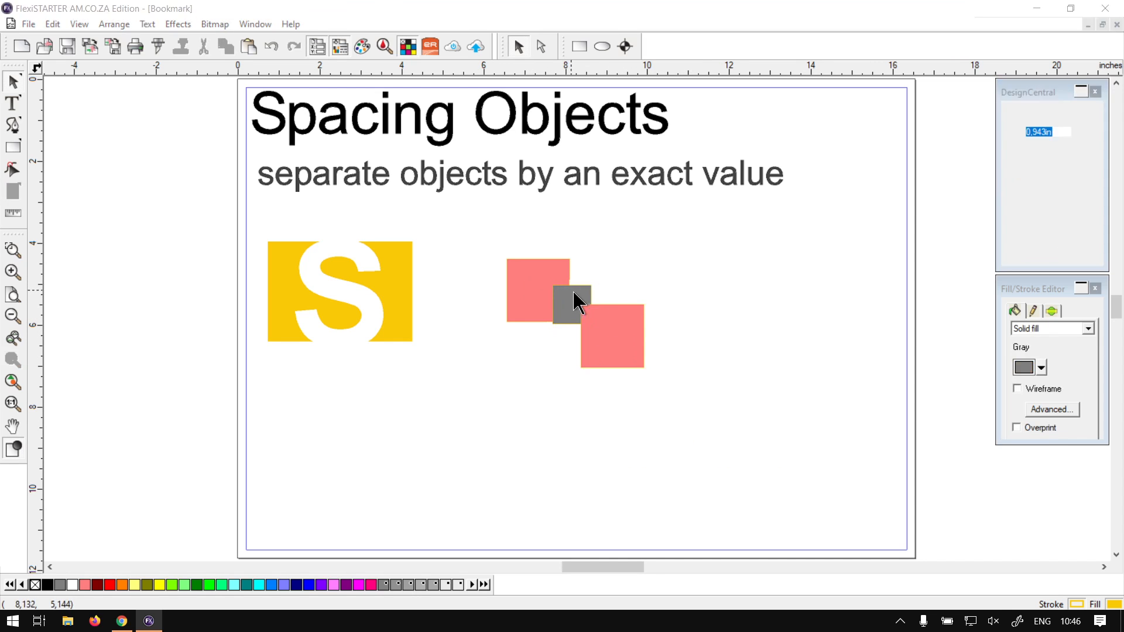
pyautogui.keyDown('shift'); pyautogui.click(621, 335); pyautogui.keyUp('shift')
pyautogui.keyDown('shift'); pyautogui.click(521, 289); pyautogui.keyUp('shift')
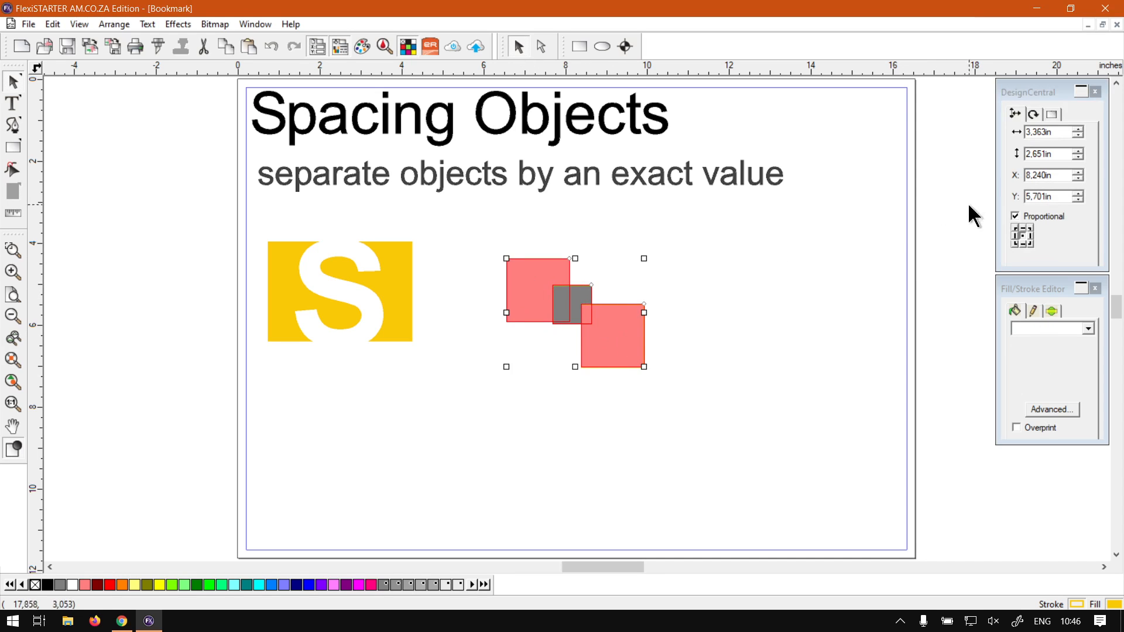
# Space the pink squares horizontally around the gray square with an end-to-beginning gap of 0.7 in
pyautogui.hotkey('ctrl', 'shift', 's')
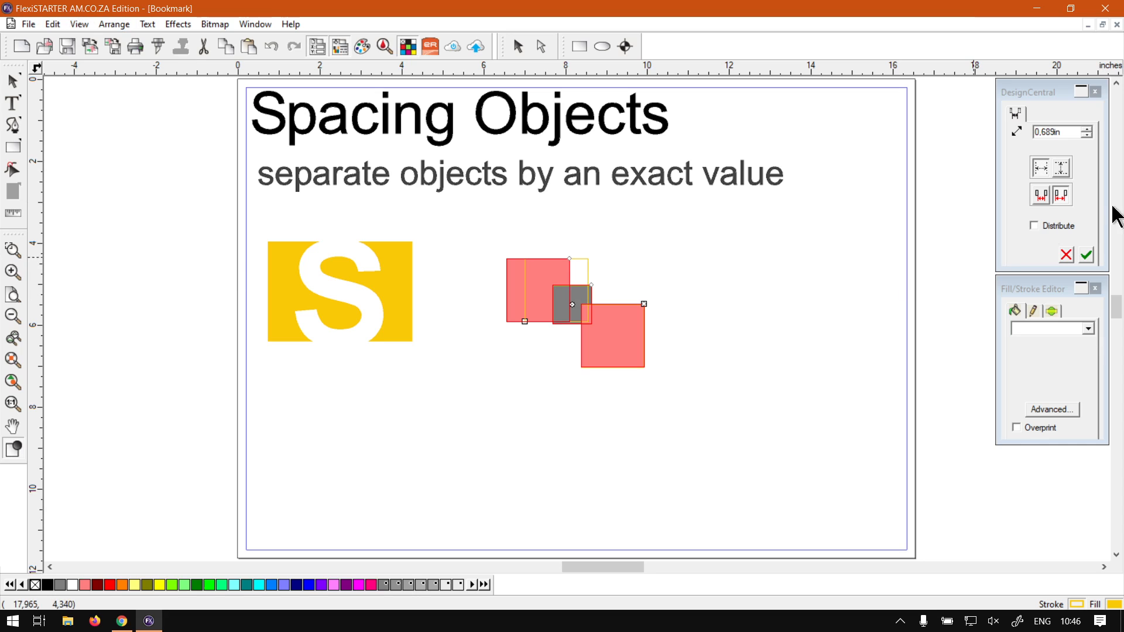
pyautogui.click(1086, 129)
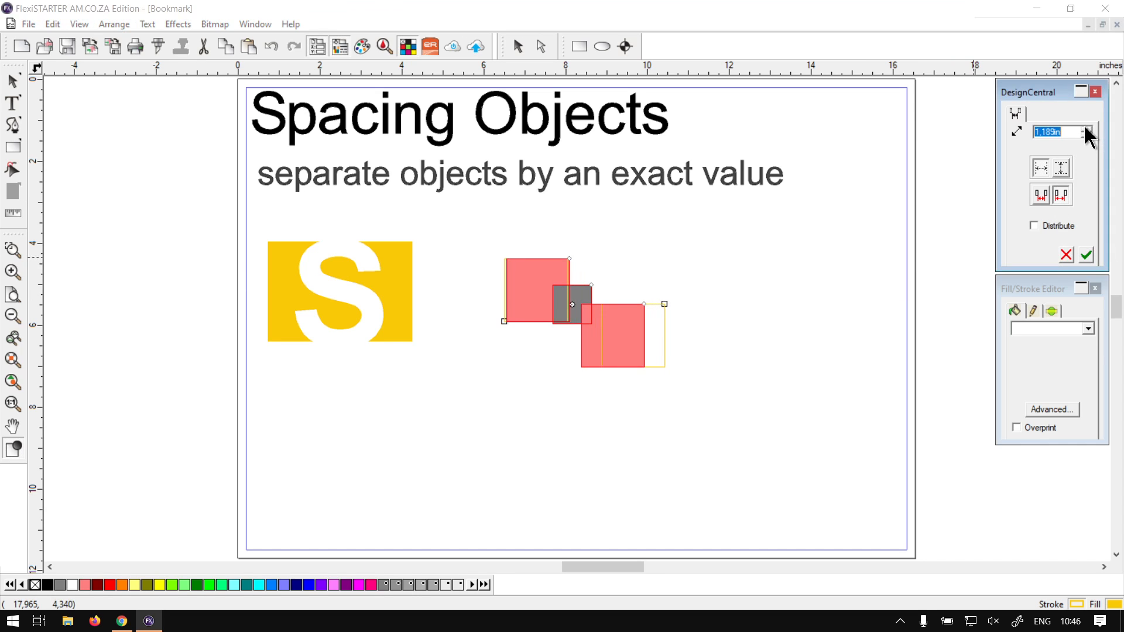
pyautogui.click(1040, 195)
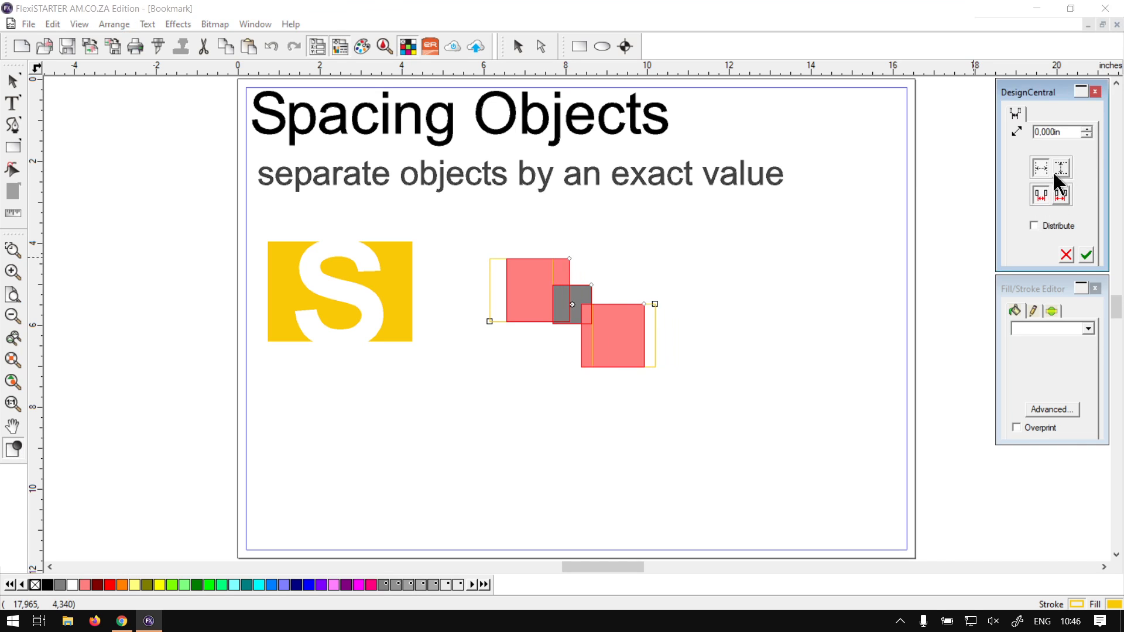
pyautogui.click(1087, 129)
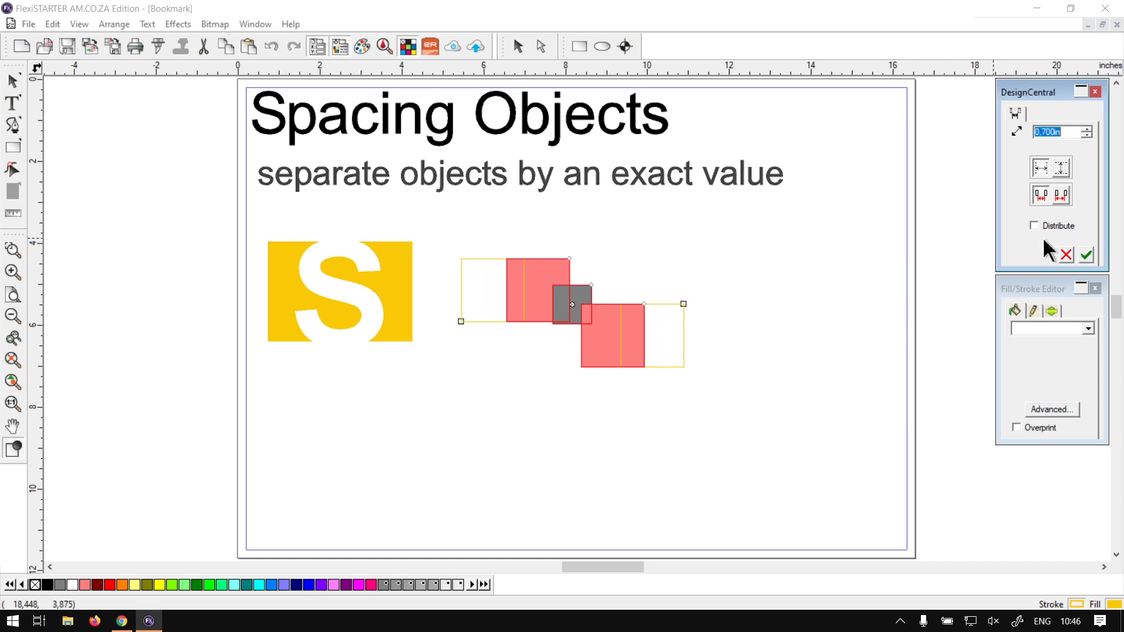
pyautogui.click(1086, 254)
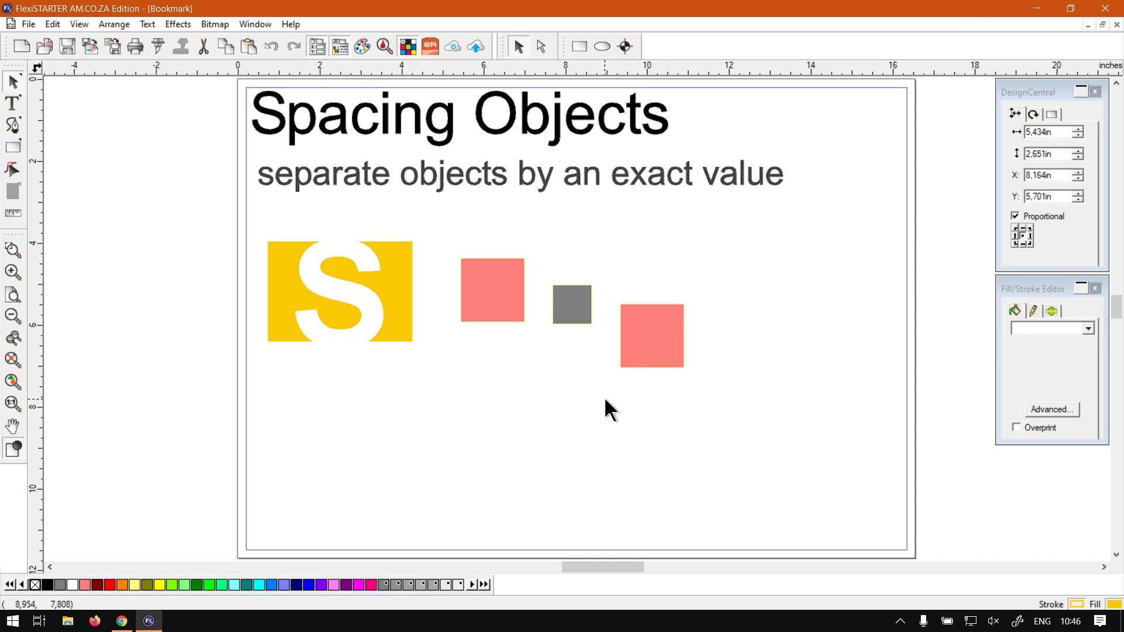
# Switch to the Chrome browser window with the softwaretraining.co.za home page
pyautogui.click(121, 621)
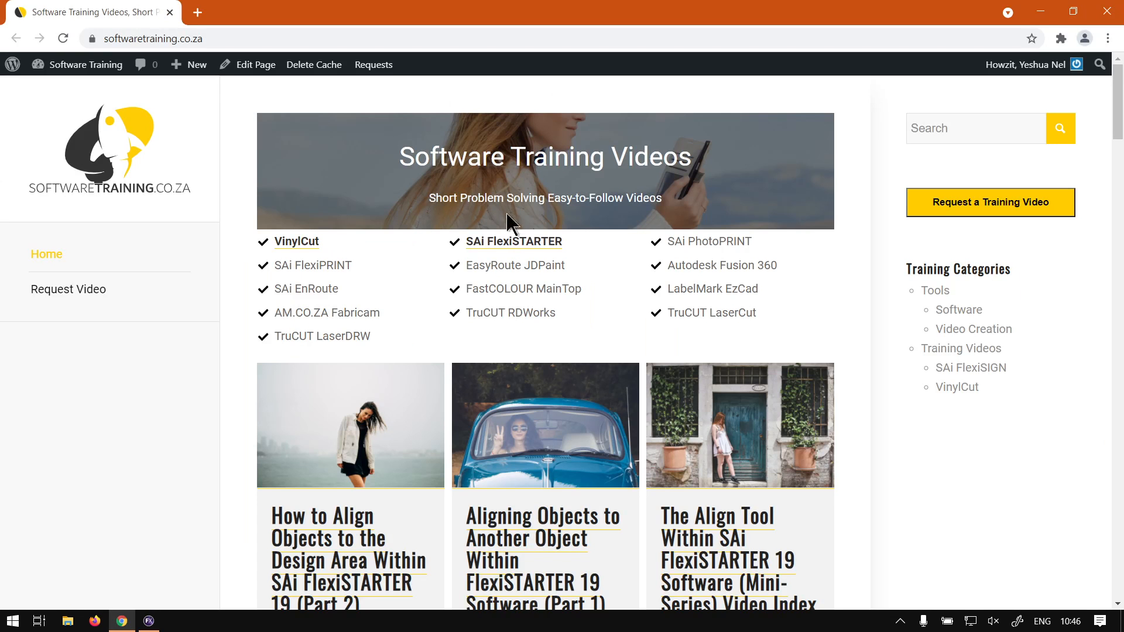